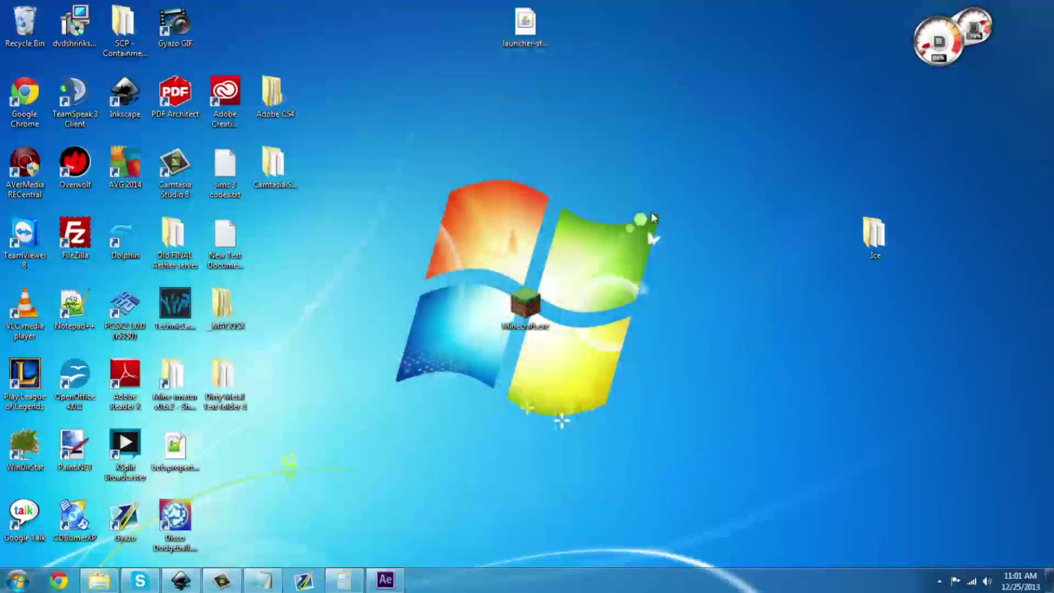
Step: Go to the pasted Dropbox referral link in Chrome to reach the sign-up page
{"action": "left_click", "coordinate": [58, 581]}
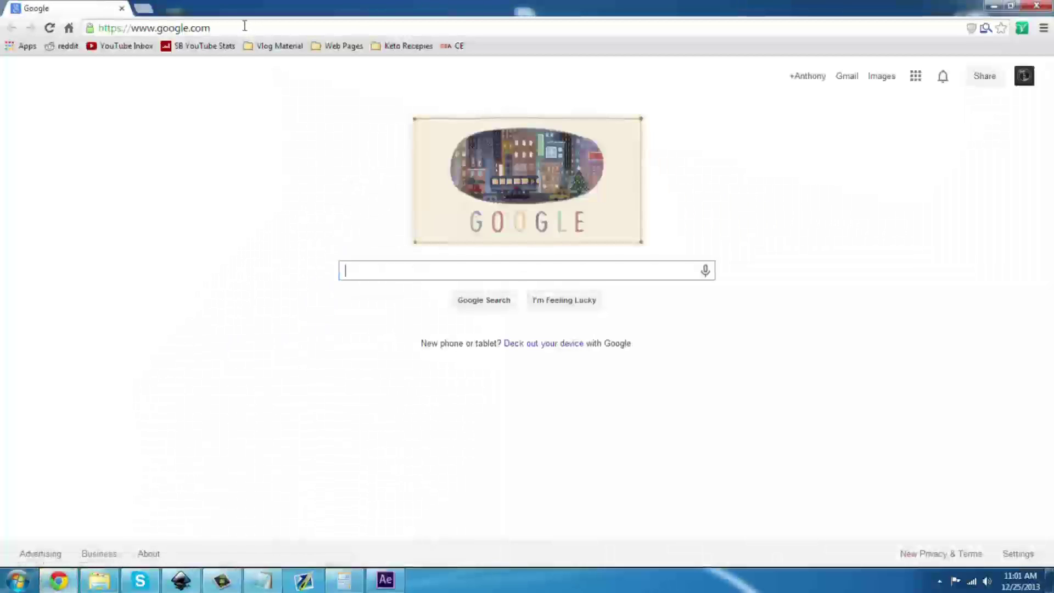
{"action": "left_click", "coordinate": [244, 26]}
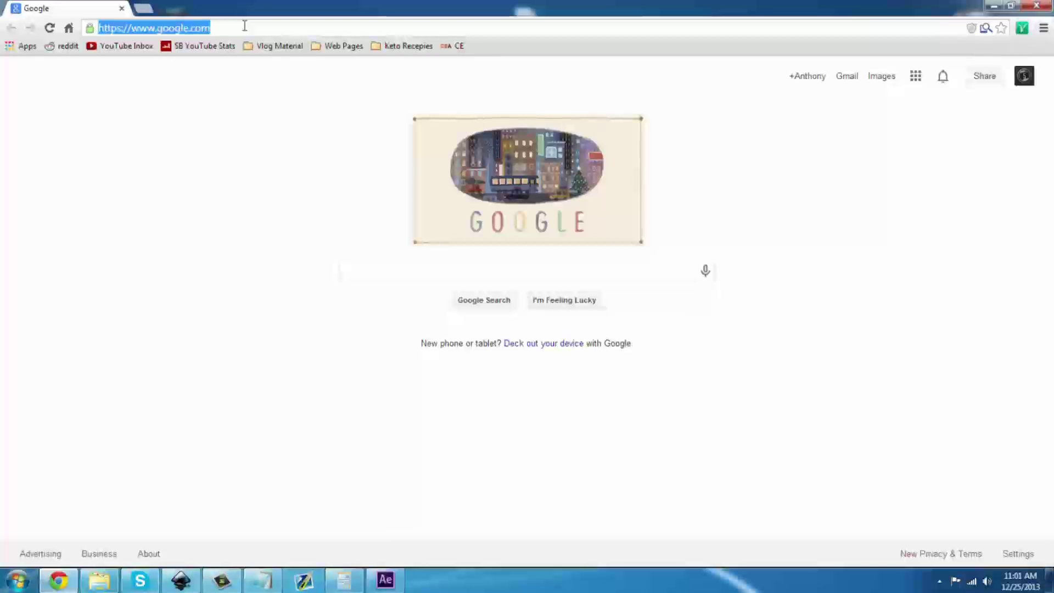
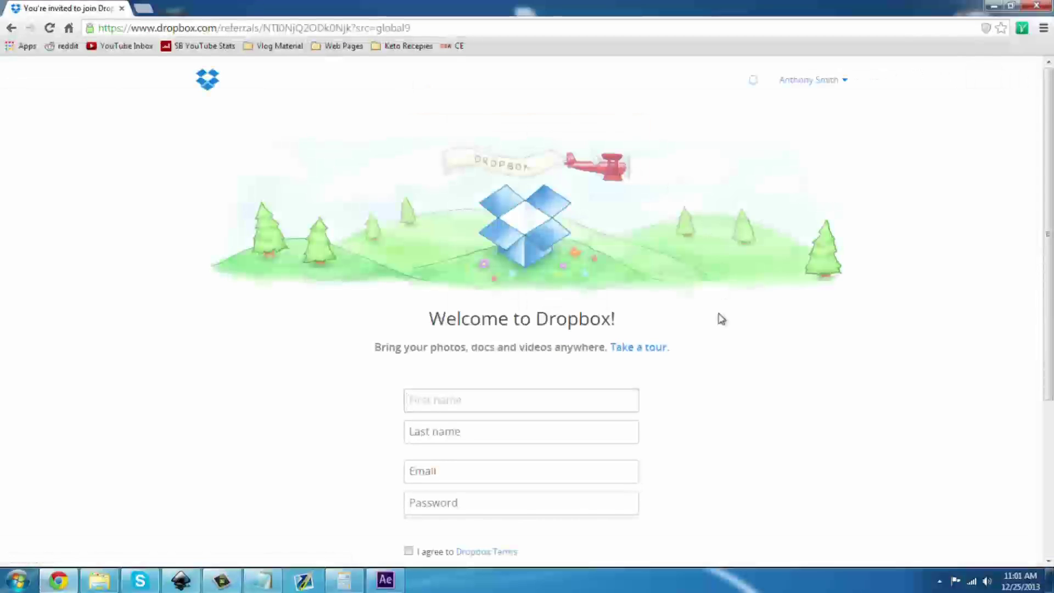
{"action": "scroll", "coordinate": [721, 329], "scroll_direction": "down", "scroll_amount": 1}
{"action": "scroll", "coordinate": [721, 334], "scroll_direction": "down", "scroll_amount": 1}
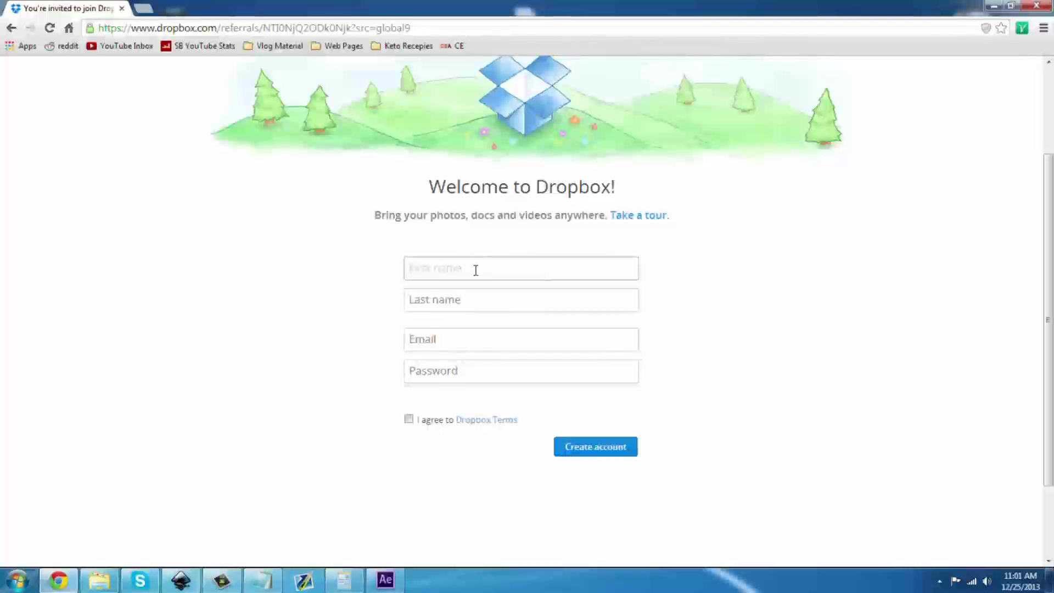
{"action": "type", "text": "My Nan"}
Step: Correct the first-name typo and move to the Last name field
{"action": "key", "text": "BackSpace"}
{"action": "type", "text": "me"}
{"action": "left_click", "coordinate": [454, 302]}
{"action": "type", "text": "My Last Nane"}
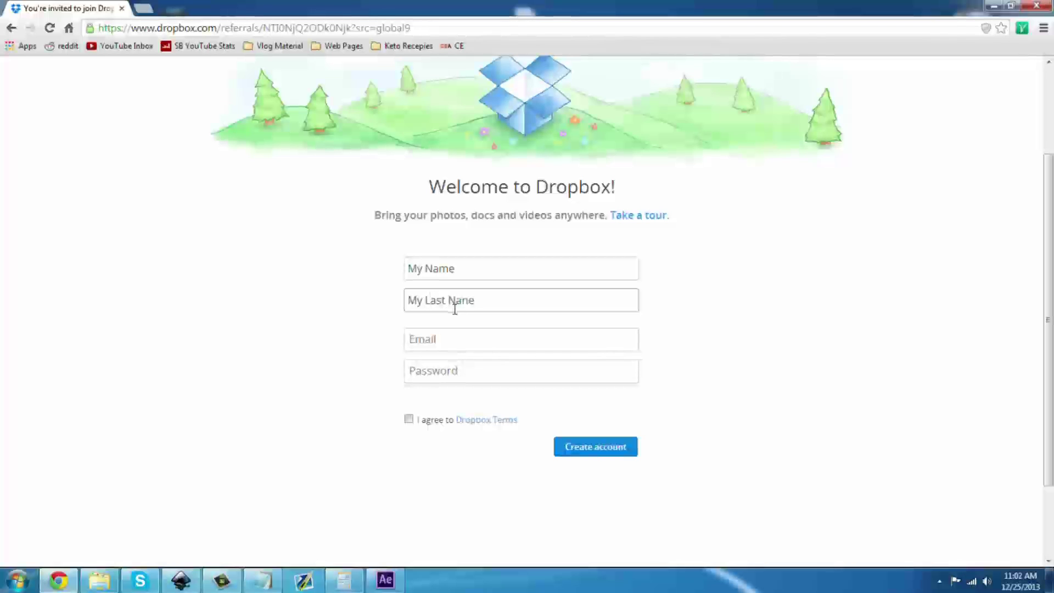
Step: Correct the last-name typo and enter the email address
{"action": "key", "text": "BackSpace"}
{"action": "key", "text": "BackSpace"}
{"action": "type", "text": "me"}
{"action": "left_click", "coordinate": [464, 340]}
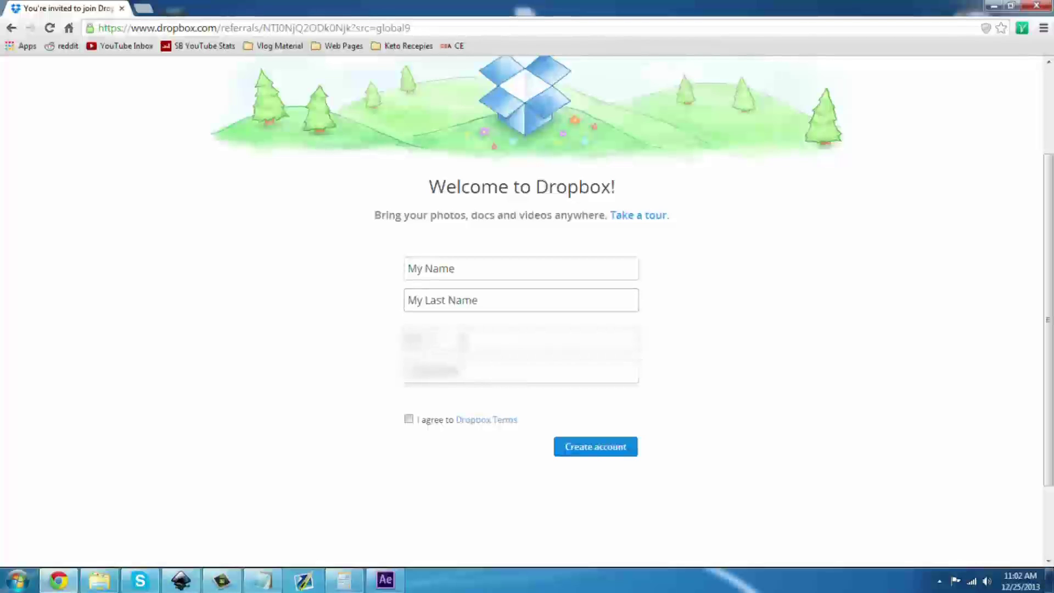
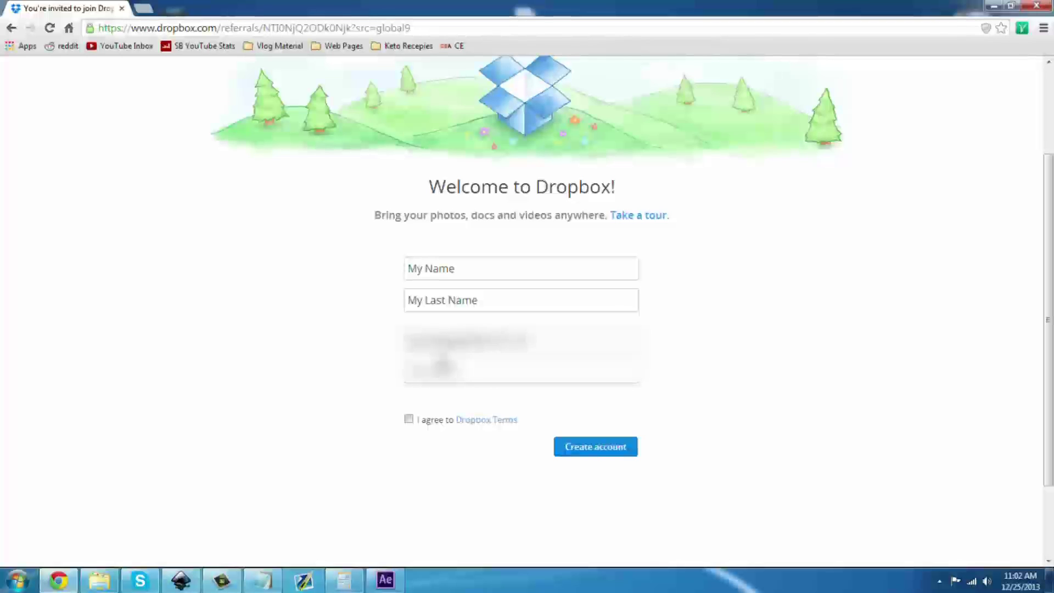
{"action": "key", "text": "Tab"}
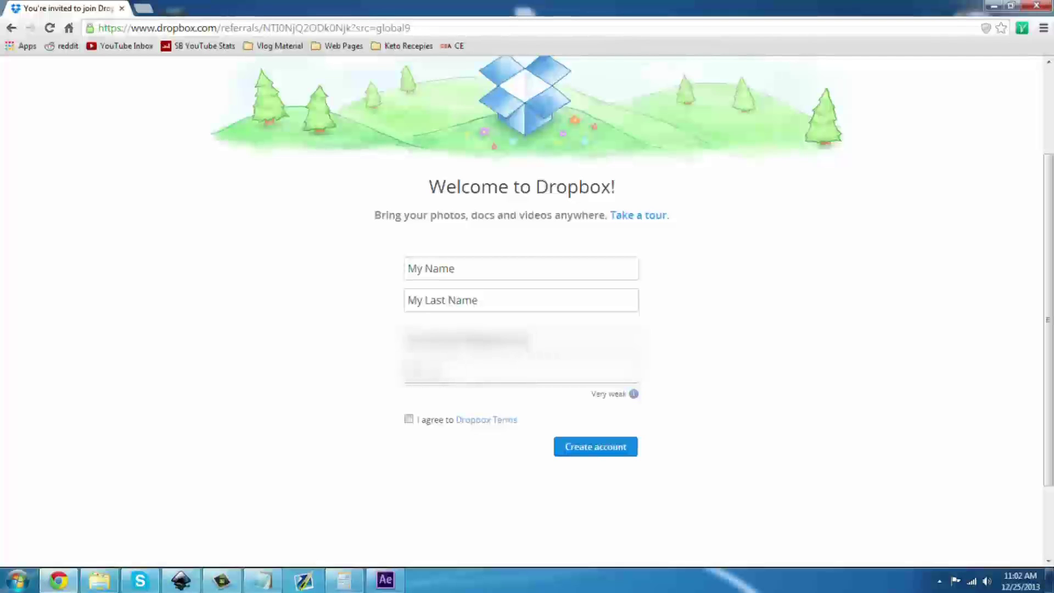
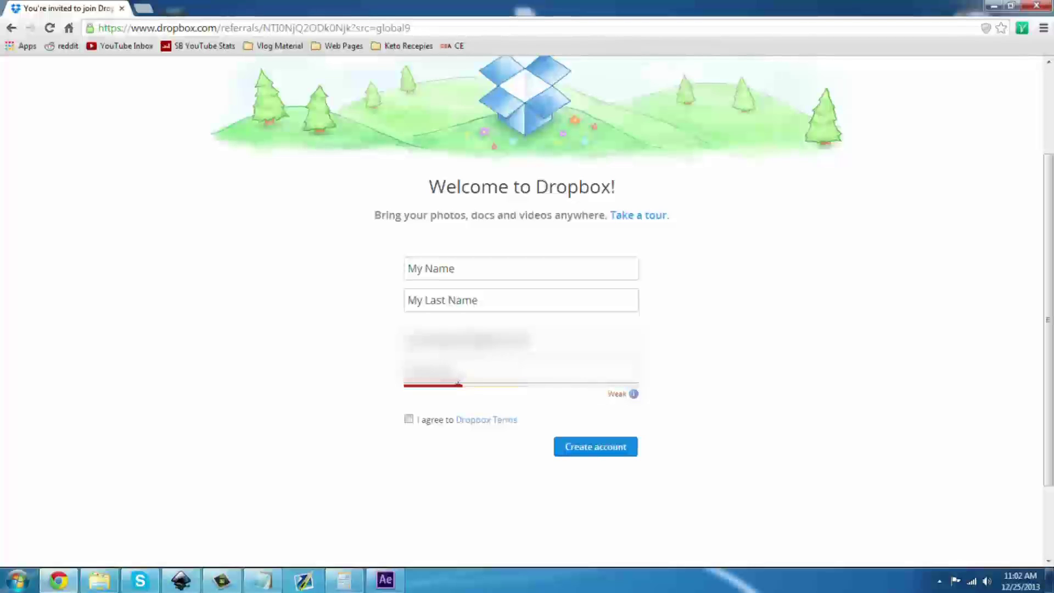
Step: Replace the weak password with a new one and tick 'I agree to Dropbox Terms'
{"action": "key", "text": "ctrl+a"}
{"action": "key", "text": "BackSpace"}
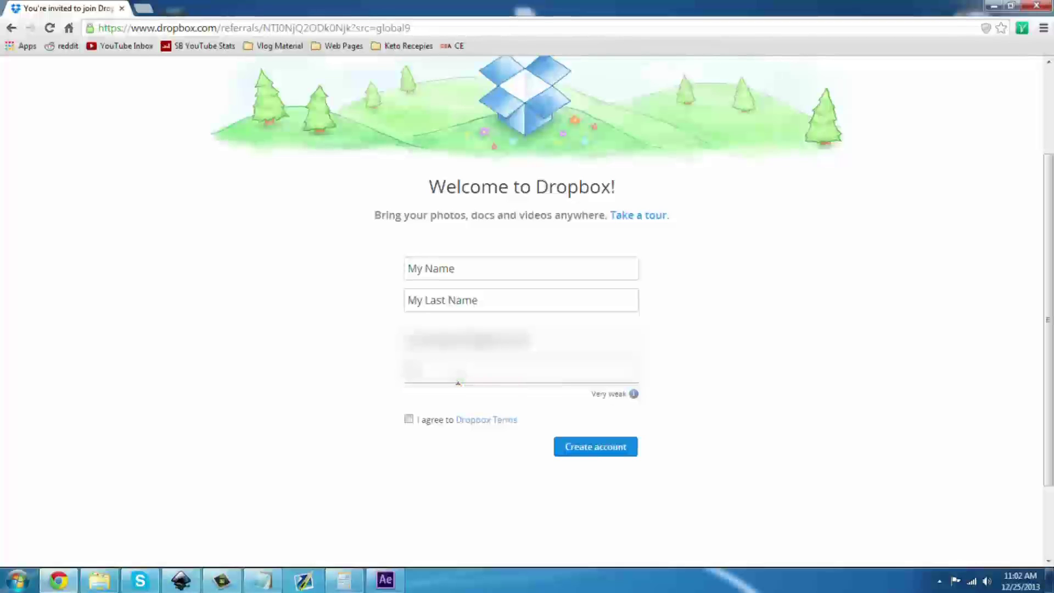
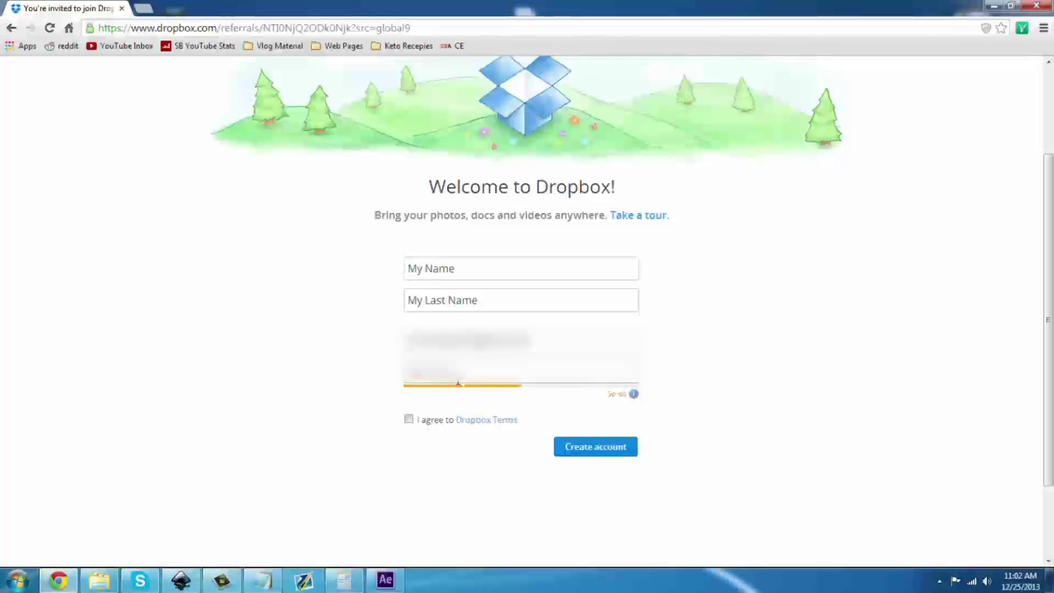
{"action": "left_click", "coordinate": [408, 419]}
{"action": "left_click", "coordinate": [409, 420]}
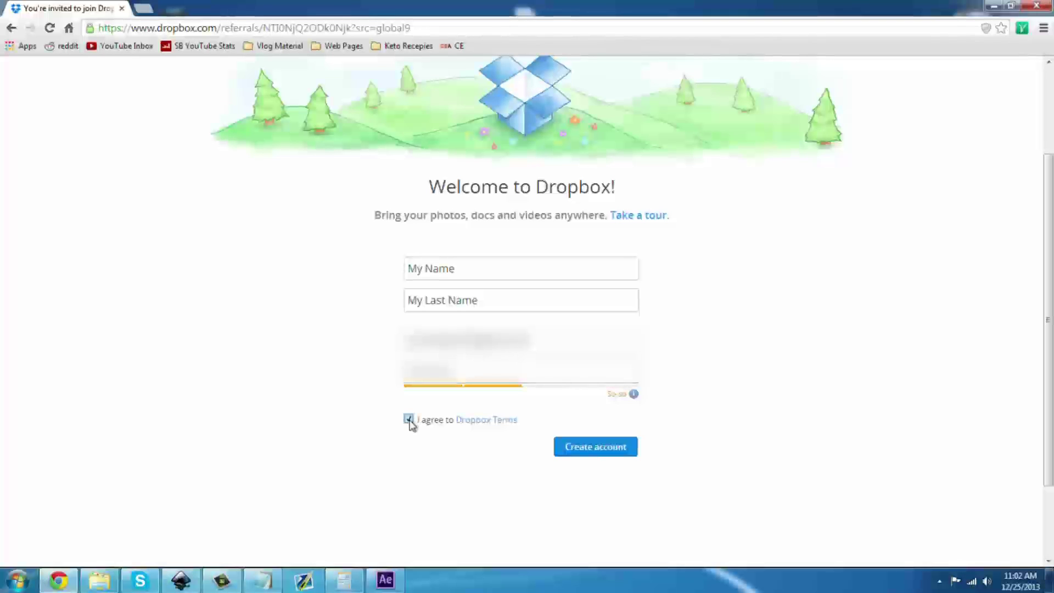
Step: Submit Create account, then run the downloaded Dropbox 2.4.10.exe installer and install Dropbox
{"action": "left_click", "coordinate": [600, 448]}
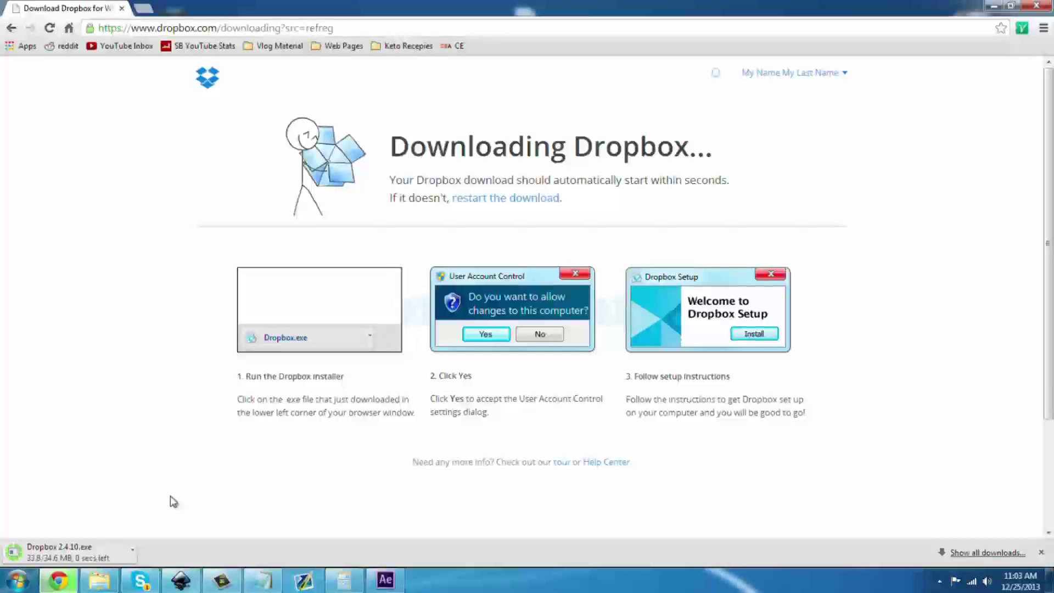
{"action": "right_click", "coordinate": [99, 553]}
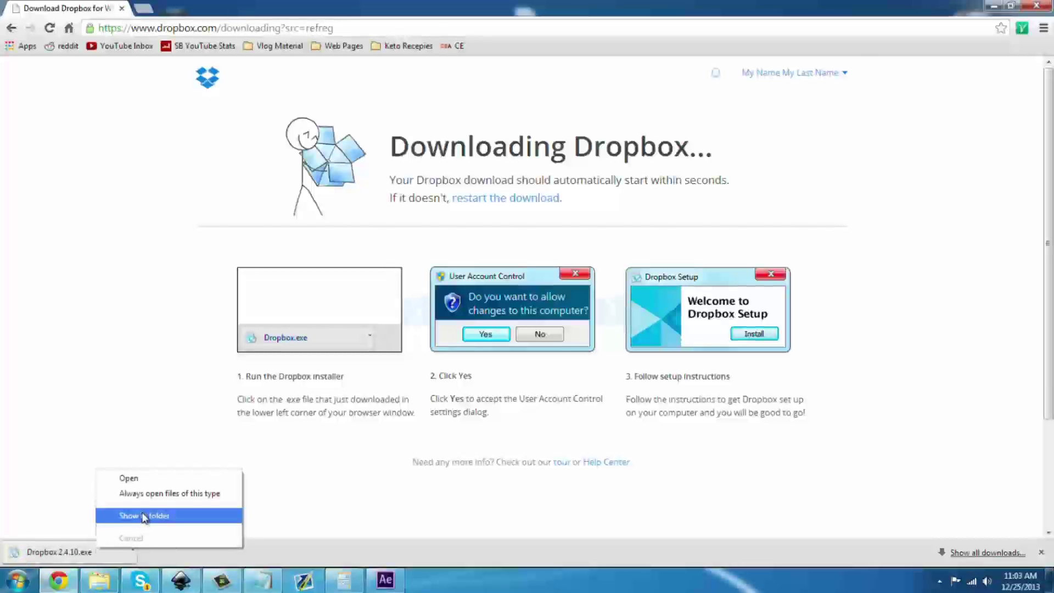
{"action": "left_click", "coordinate": [156, 479]}
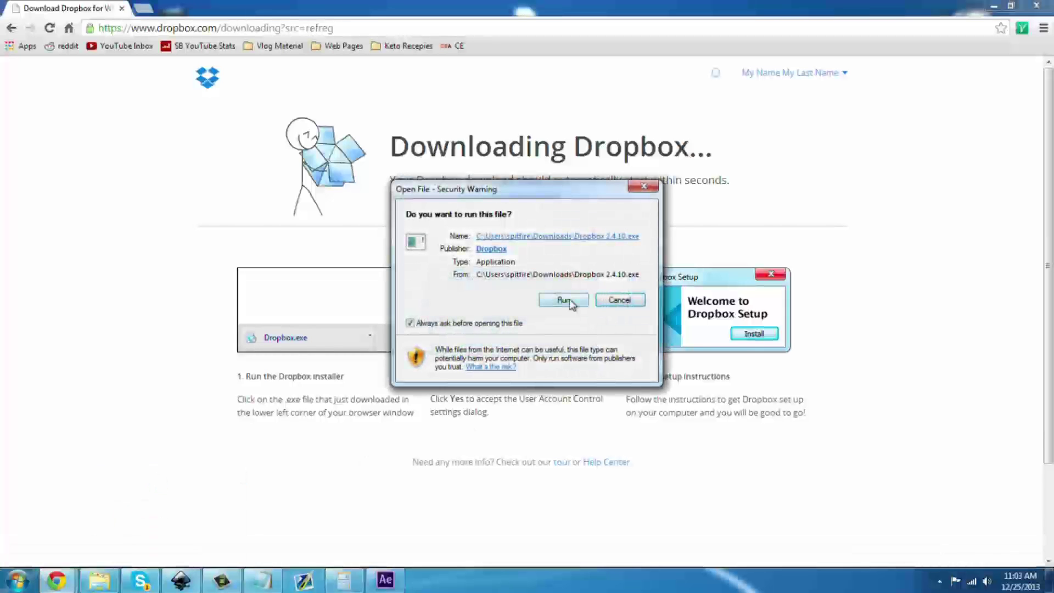
{"action": "left_click", "coordinate": [564, 301]}
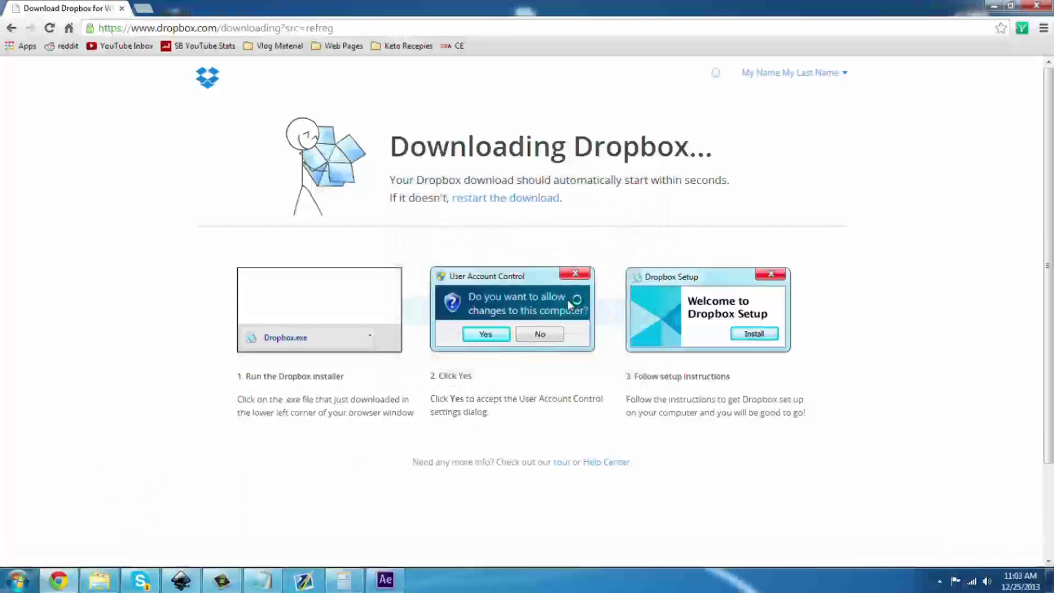
{"action": "left_click", "coordinate": [600, 395]}
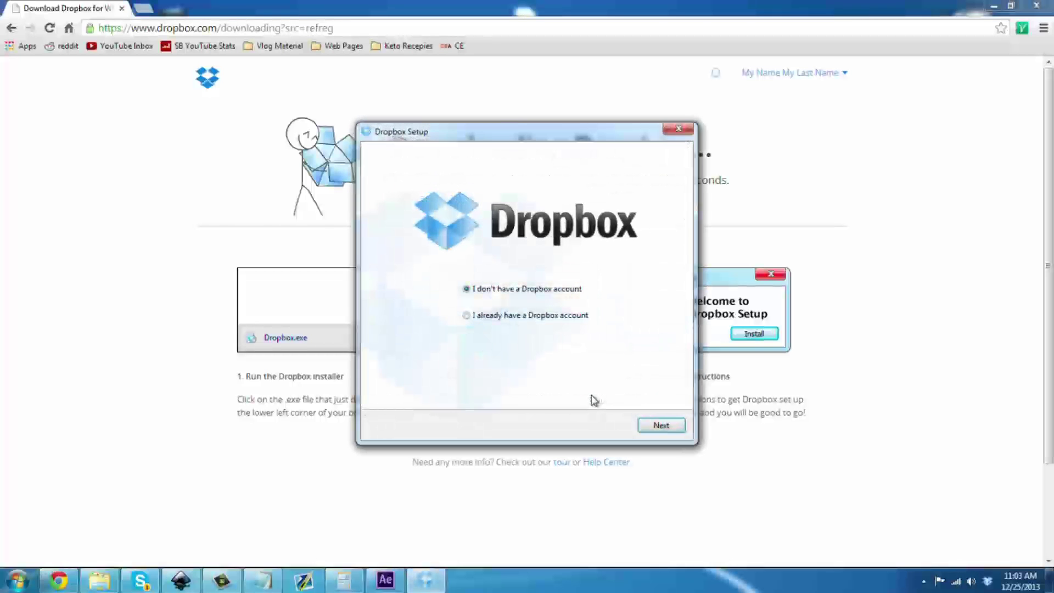
Step: Choose 'I already have a Dropbox account' and log in with email, password and computer name
{"action": "left_click", "coordinate": [531, 316]}
{"action": "left_click", "coordinate": [662, 426]}
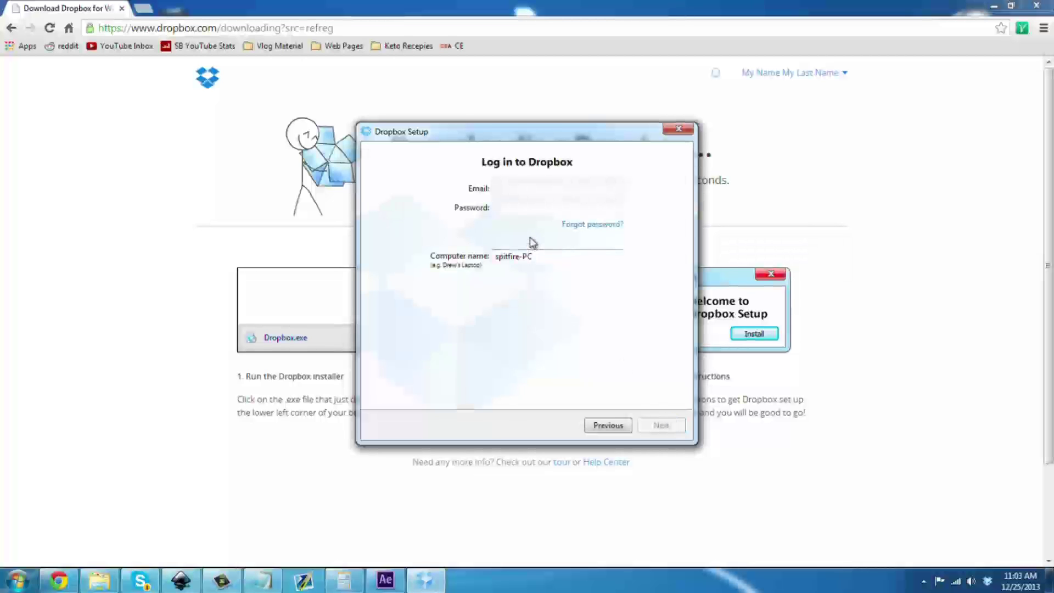
{"action": "type", "text": "[email]"}
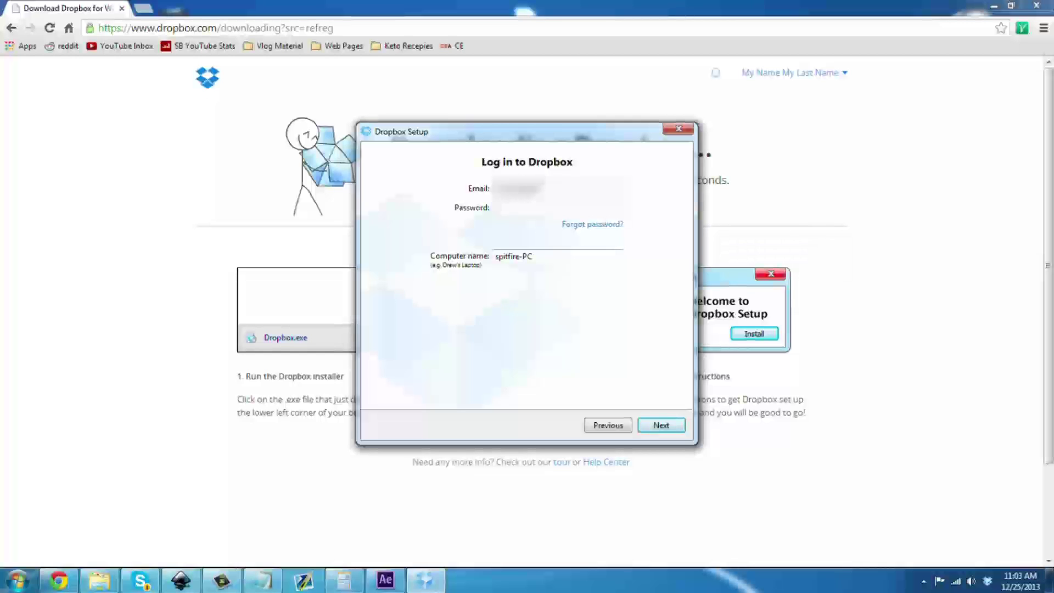
{"action": "type", "text": "[email]"}
{"action": "type", "text": "[email]"}
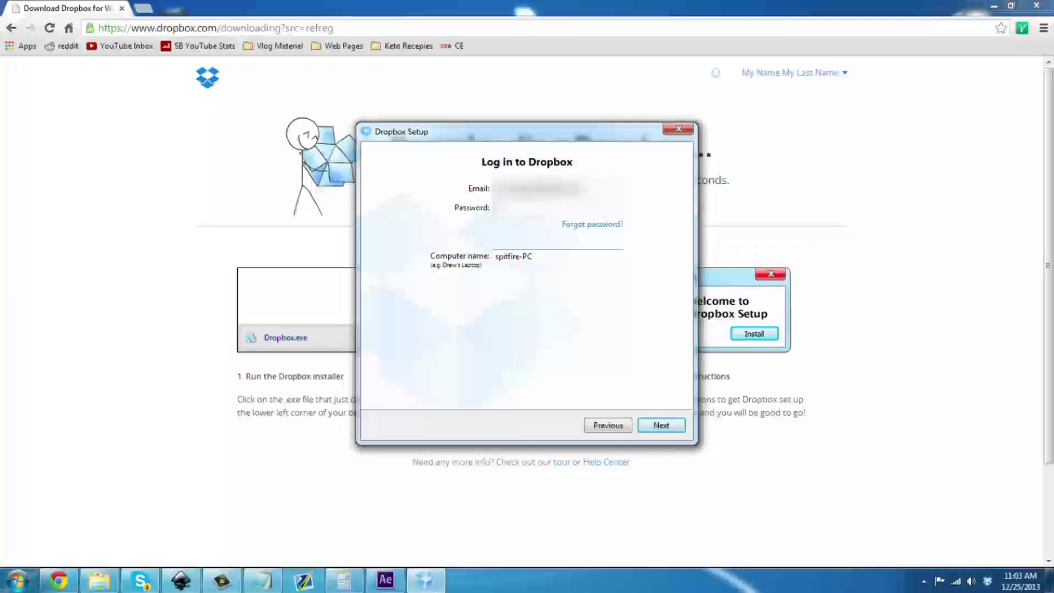
{"action": "key", "text": "Tab"}
{"action": "type", "text": "[password][password]"}
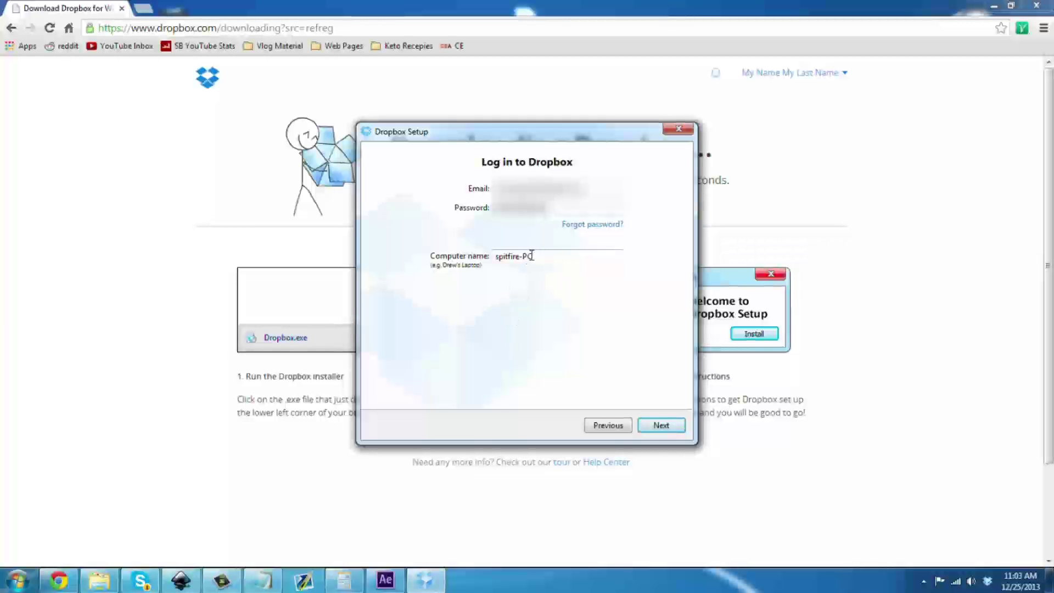
{"action": "left_click", "coordinate": [533, 256]}
{"action": "left_click", "coordinate": [661, 425]}
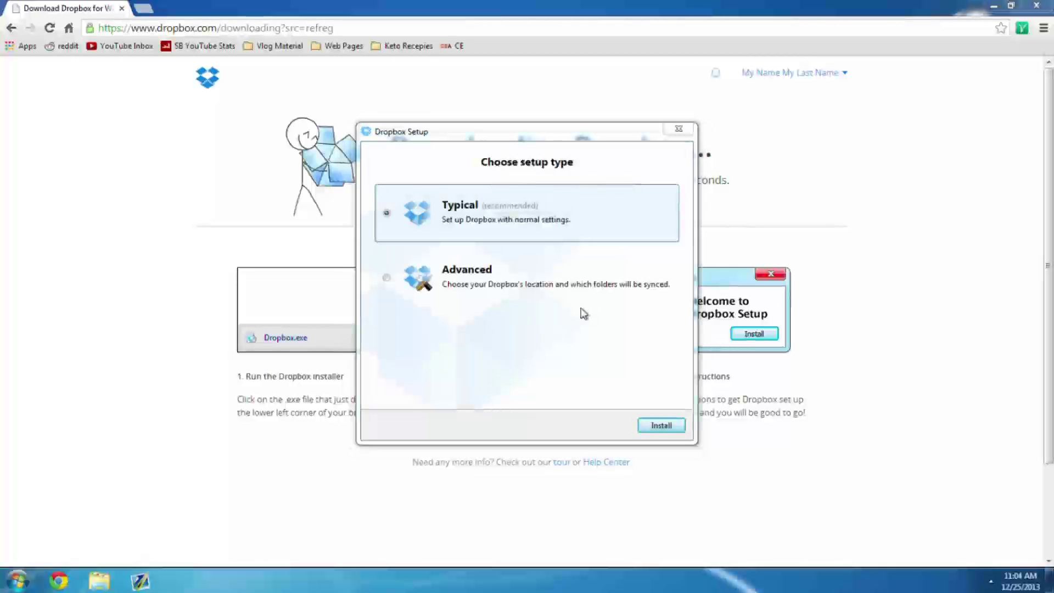
Step: Choose Advanced setup, keep the default folder location, merge folders, and install syncing all folders
{"action": "left_click", "coordinate": [385, 278]}
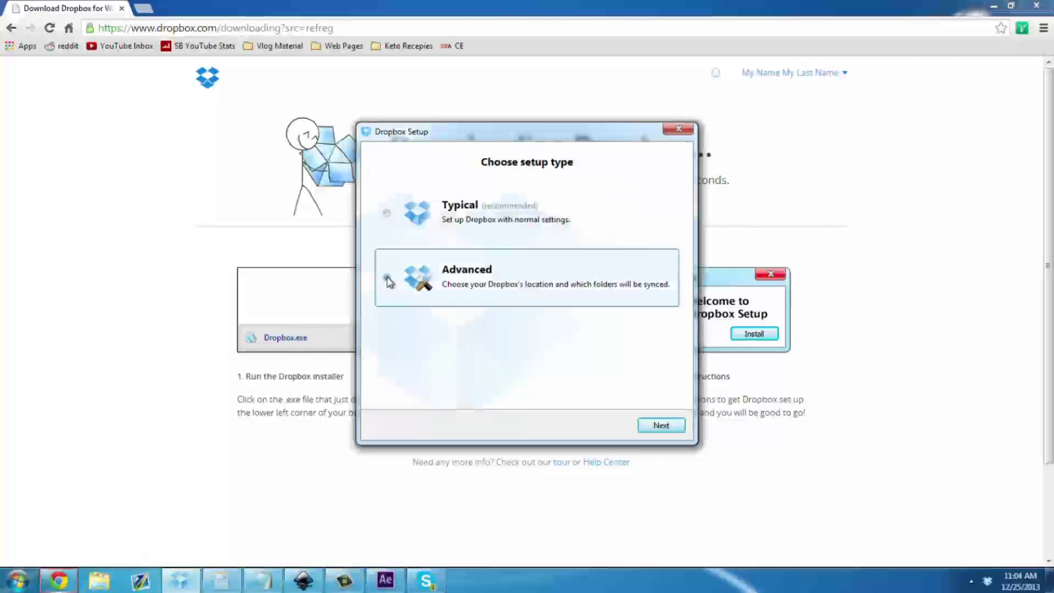
{"action": "left_click", "coordinate": [661, 424]}
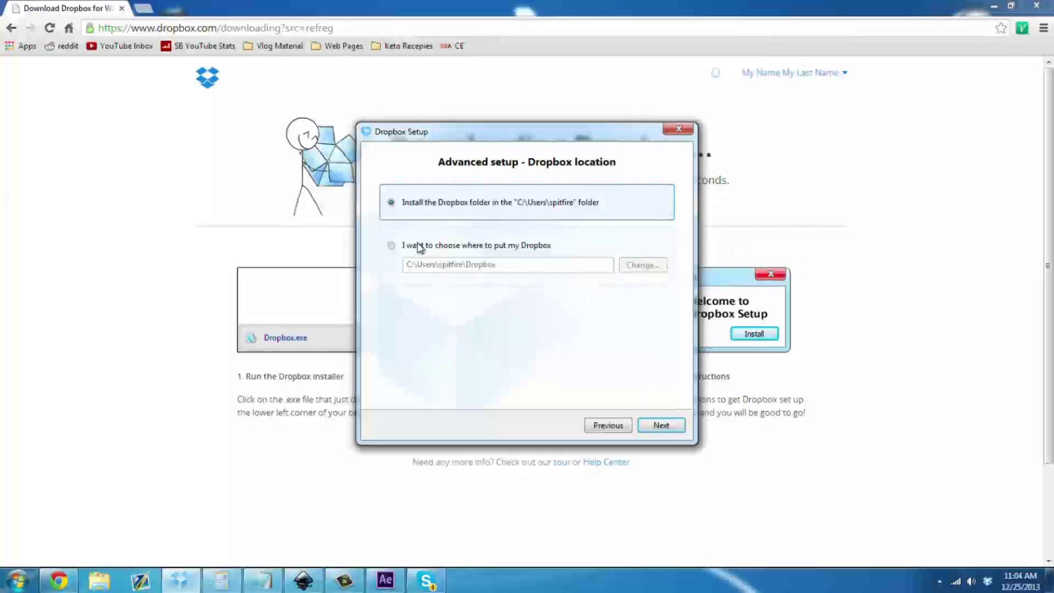
{"action": "left_click", "coordinate": [661, 426]}
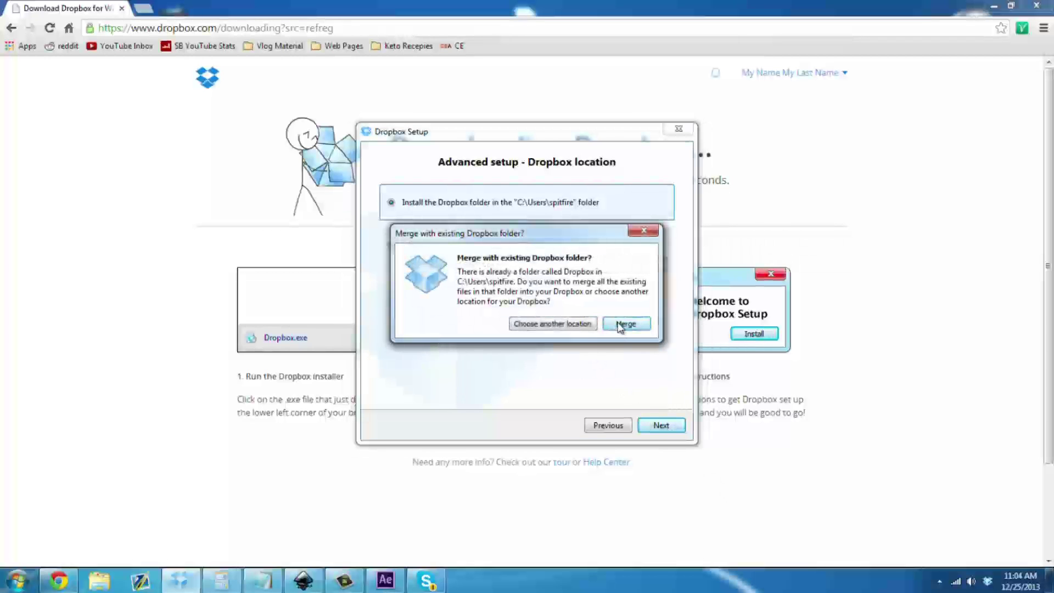
{"action": "left_click", "coordinate": [620, 327]}
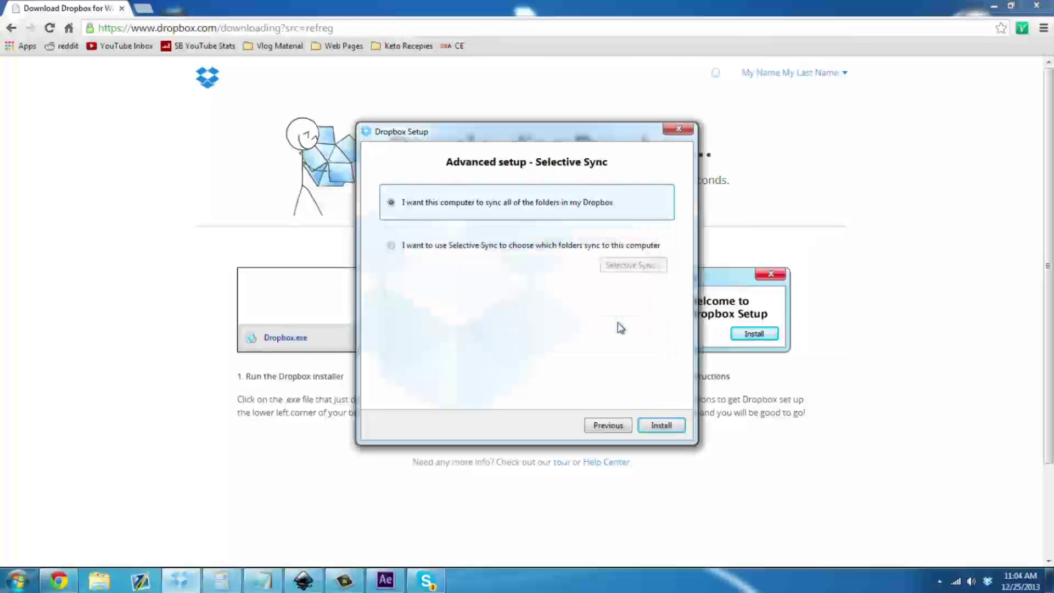
{"action": "left_click", "coordinate": [661, 426]}
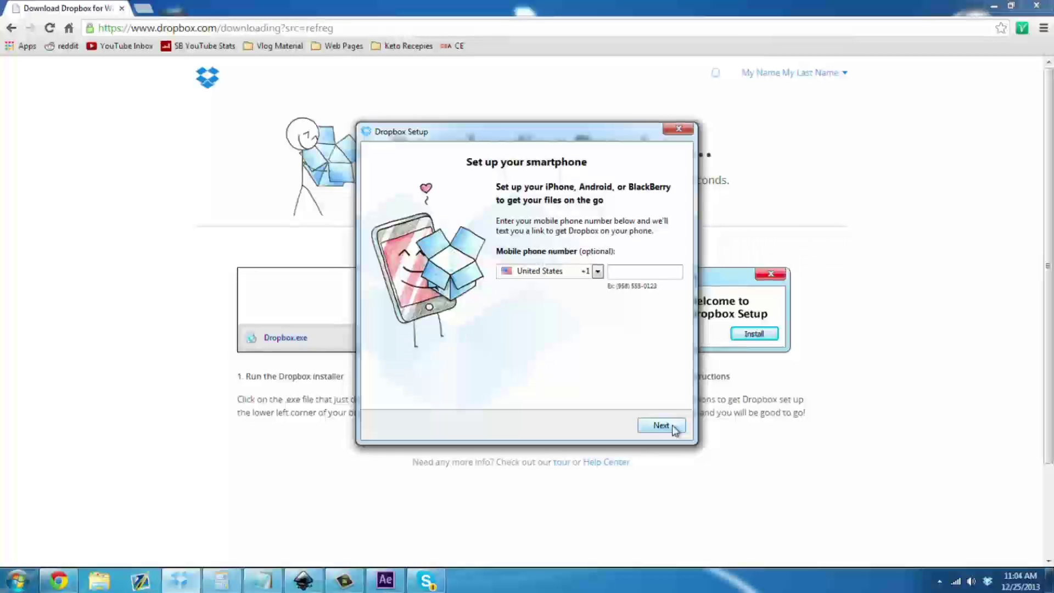
Step: Pass the smartphone page without a phone number and skip the welcome tour
{"action": "left_click", "coordinate": [661, 425]}
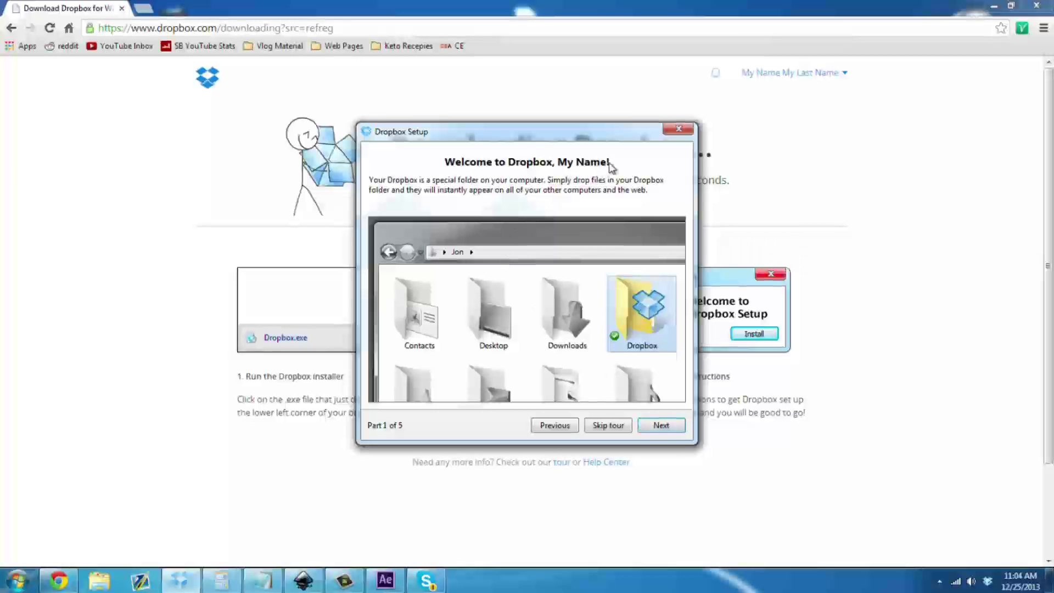
{"action": "left_click", "coordinate": [624, 431]}
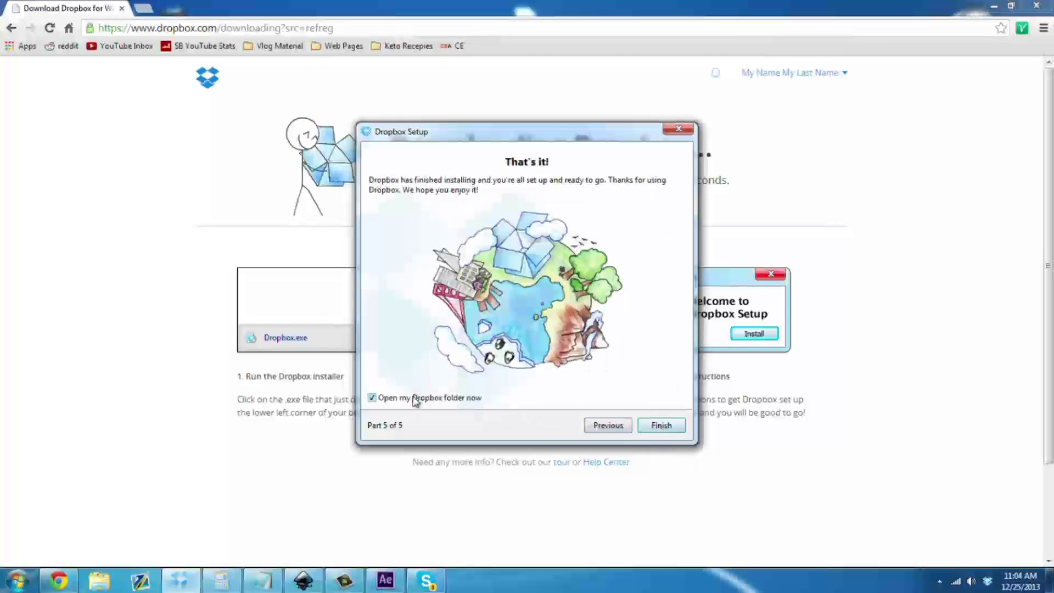
{"action": "left_click", "coordinate": [662, 425]}
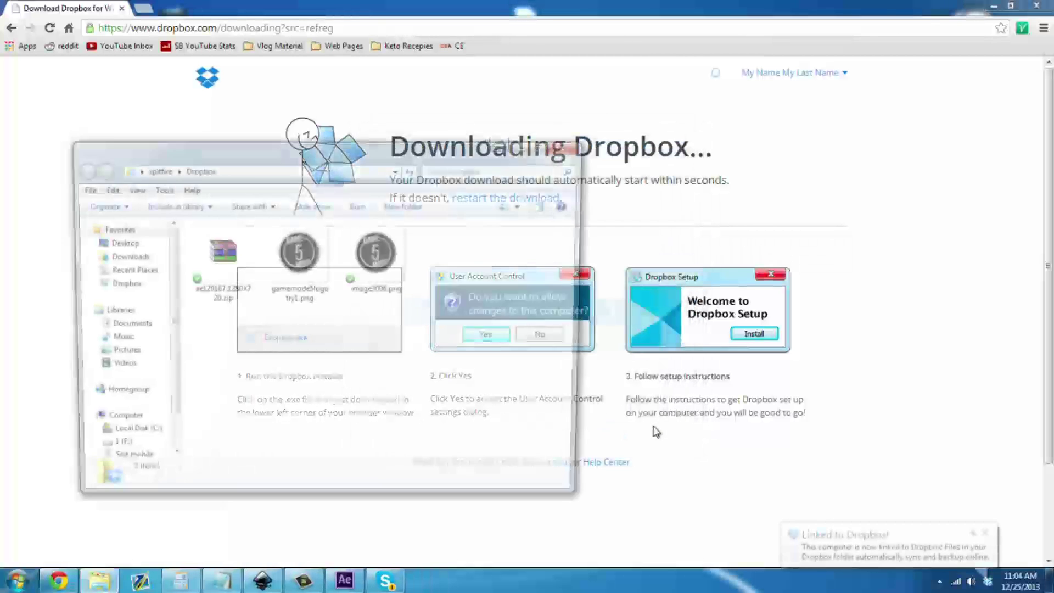